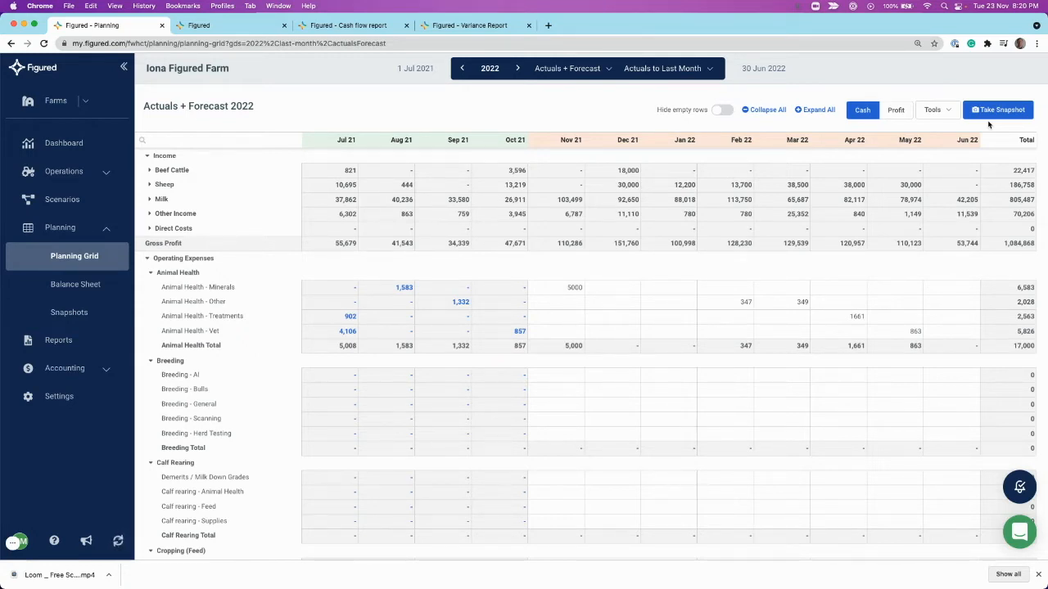
- Start a snapshot of the 2022 season, mark it as the Annual Plan, and cancel it without saving
{"action": "left_click", "coordinate": [989, 117]}
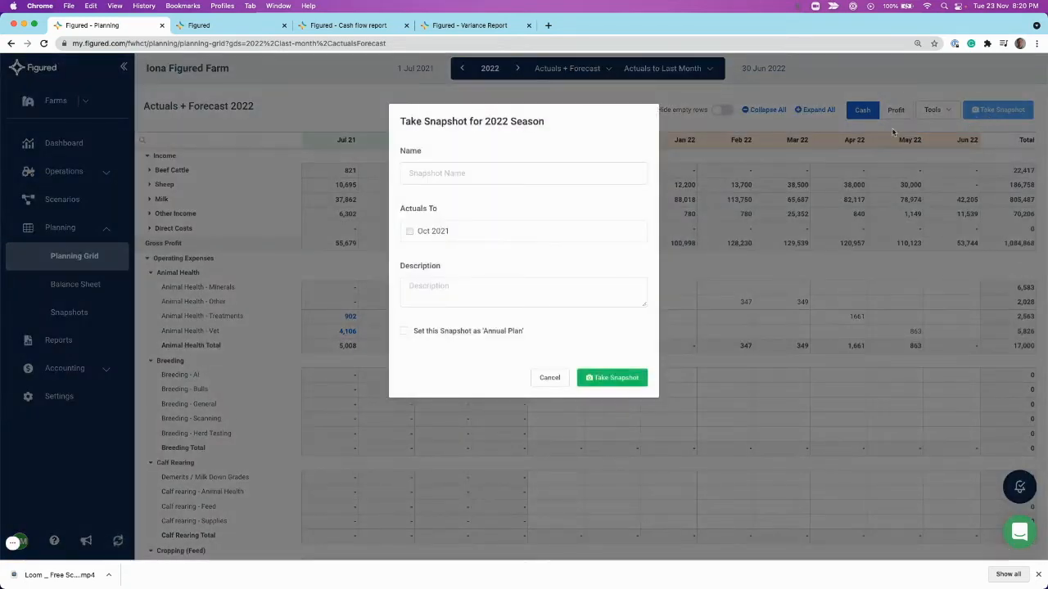
{"action": "left_click", "coordinate": [464, 172]}
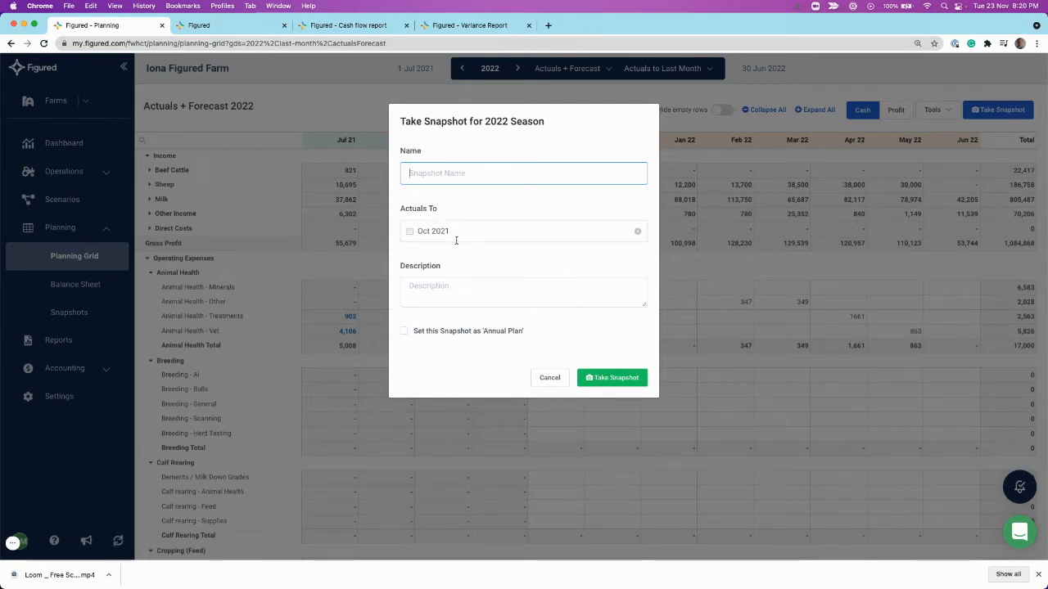
{"action": "left_click", "coordinate": [438, 285]}
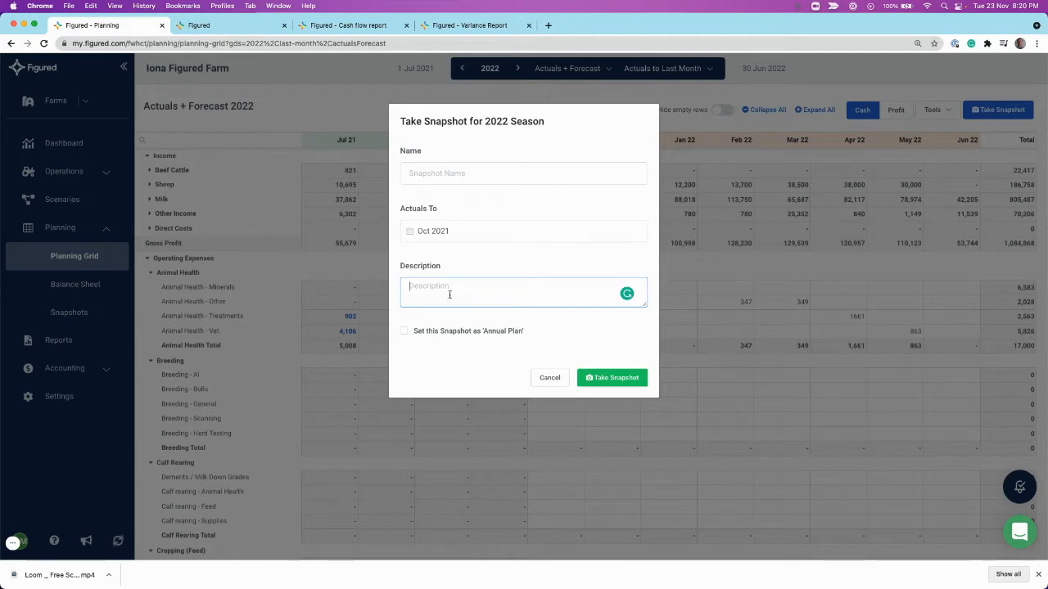
{"action": "left_click", "coordinate": [404, 333]}
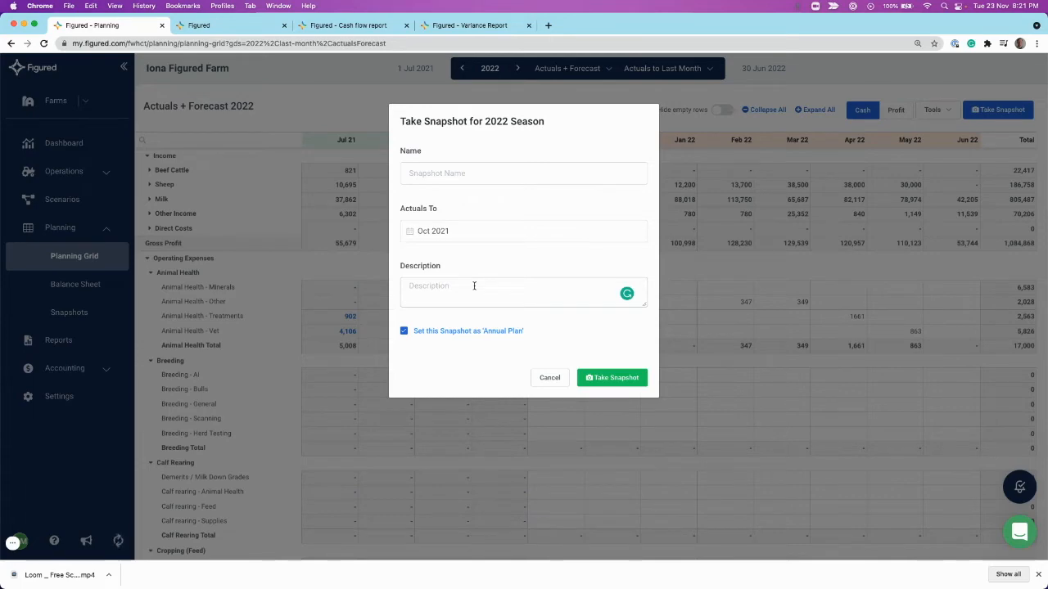
{"action": "left_click", "coordinate": [545, 378]}
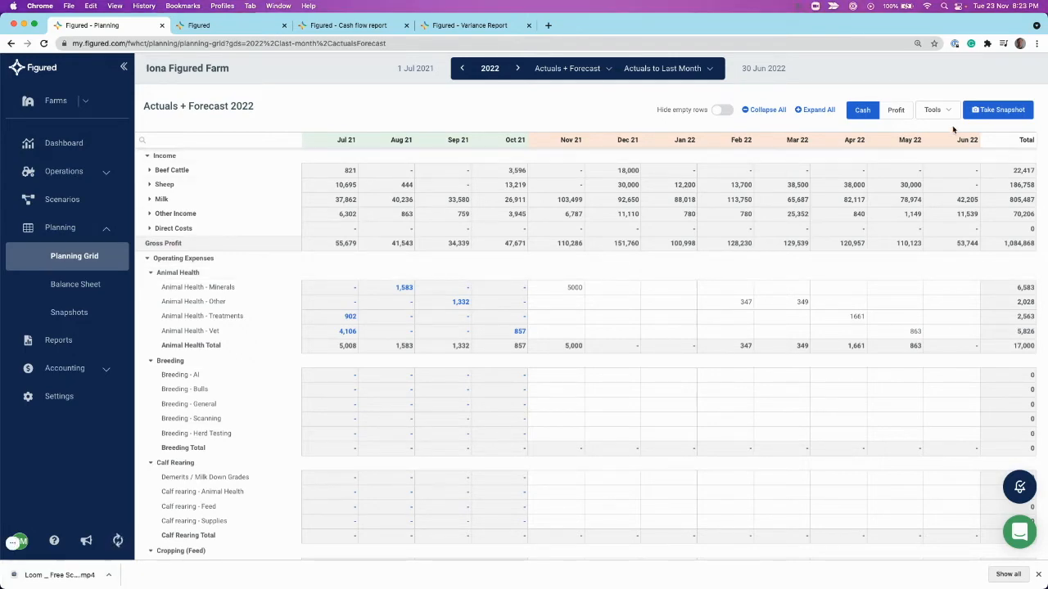
- Review the import of last year's actuals into the planning grid and cancel it without importing
{"action": "left_click", "coordinate": [937, 110]}
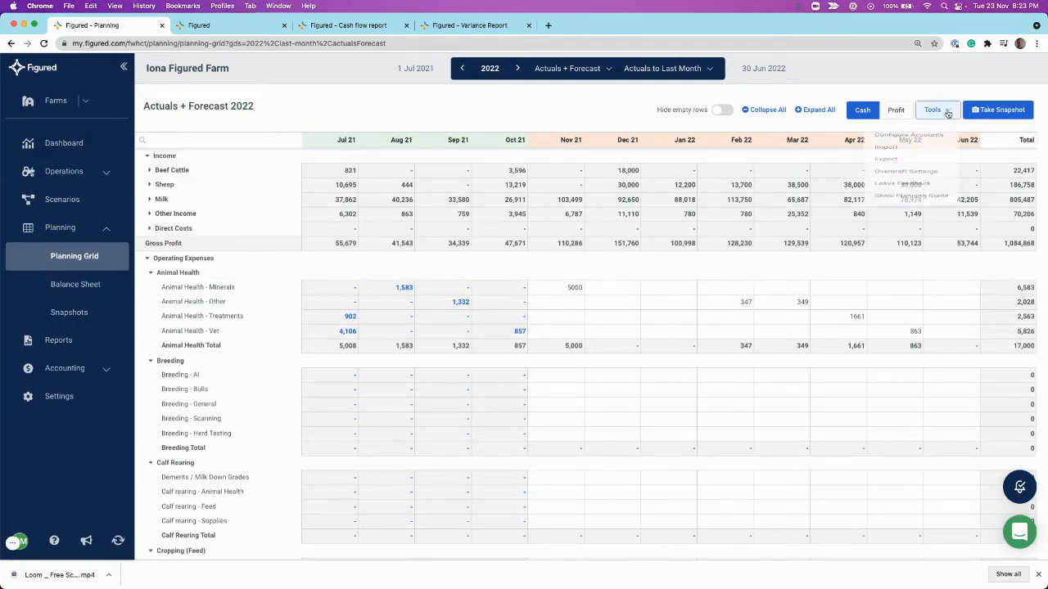
{"action": "left_click", "coordinate": [899, 166]}
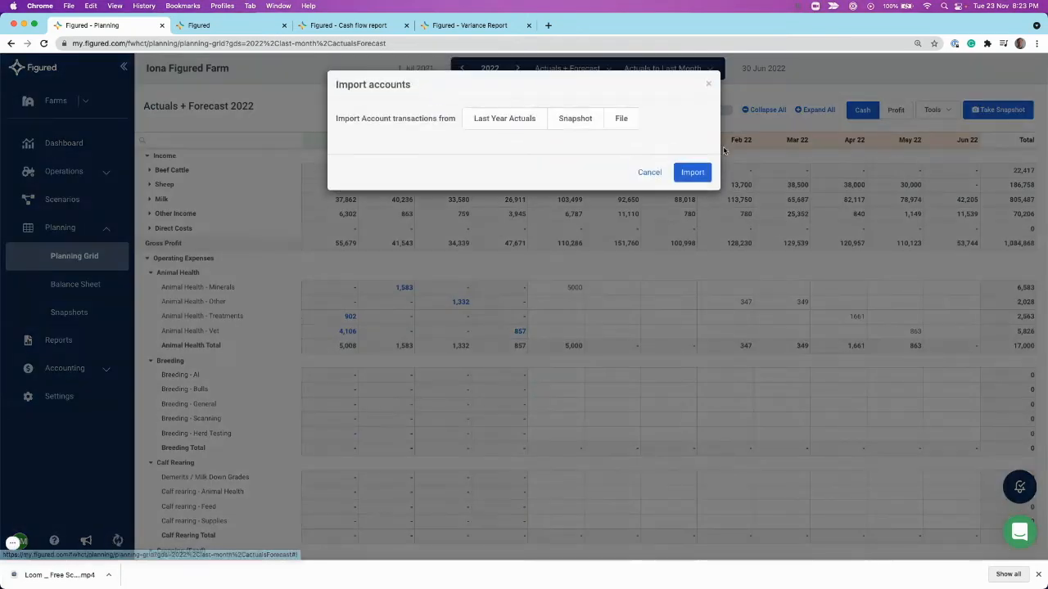
{"action": "left_click", "coordinate": [522, 126]}
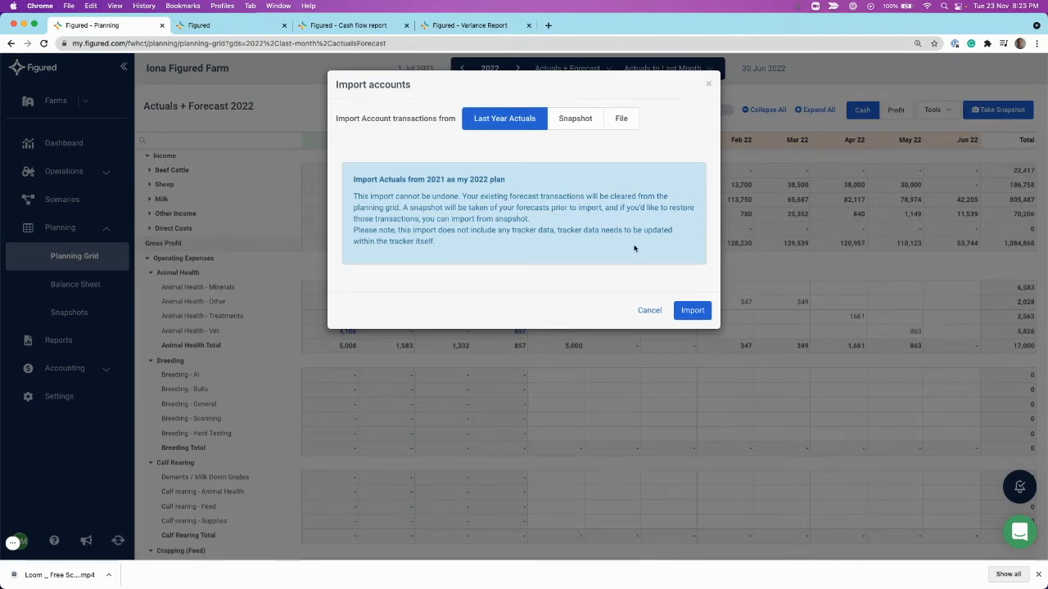
{"action": "left_click", "coordinate": [650, 311]}
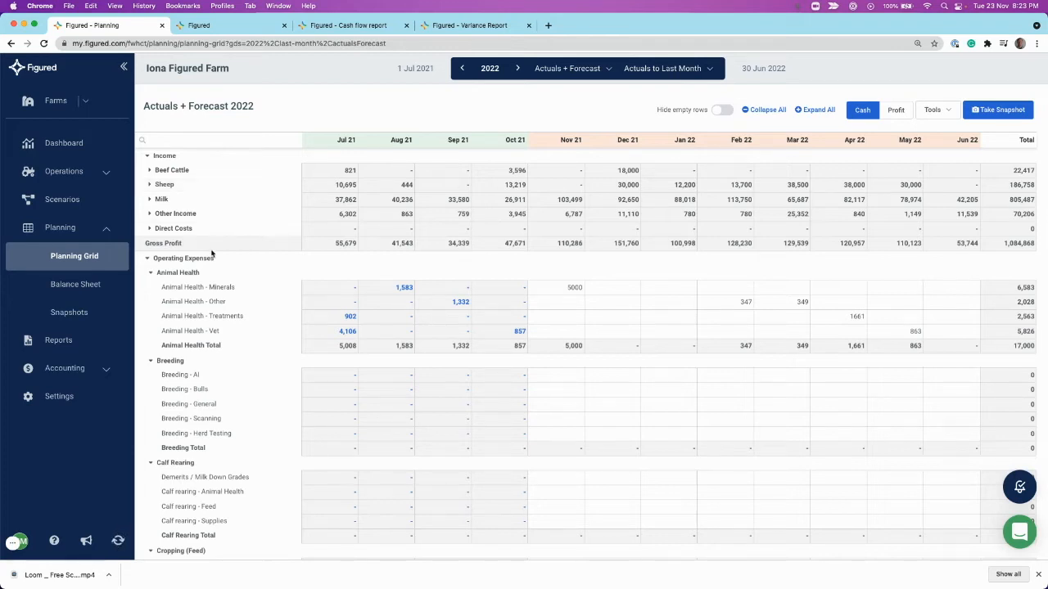
- Open snapshot management and examine the Budget 2023 actions, the pre-import snapshot's name, and the available type and year filters
{"action": "left_click", "coordinate": [83, 312]}
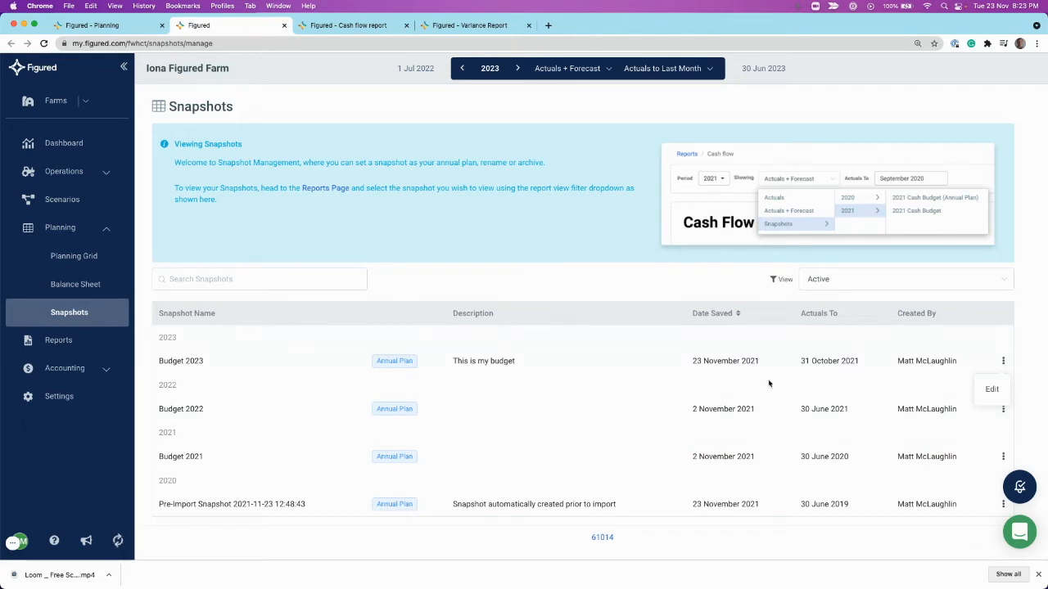
{"action": "left_click", "coordinate": [1003, 362]}
{"action": "left_click_drag", "start_coordinate": [170, 504], "coordinate": [250, 505]}
{"action": "left_click", "coordinate": [251, 505]}
{"action": "left_click", "coordinate": [1004, 363]}
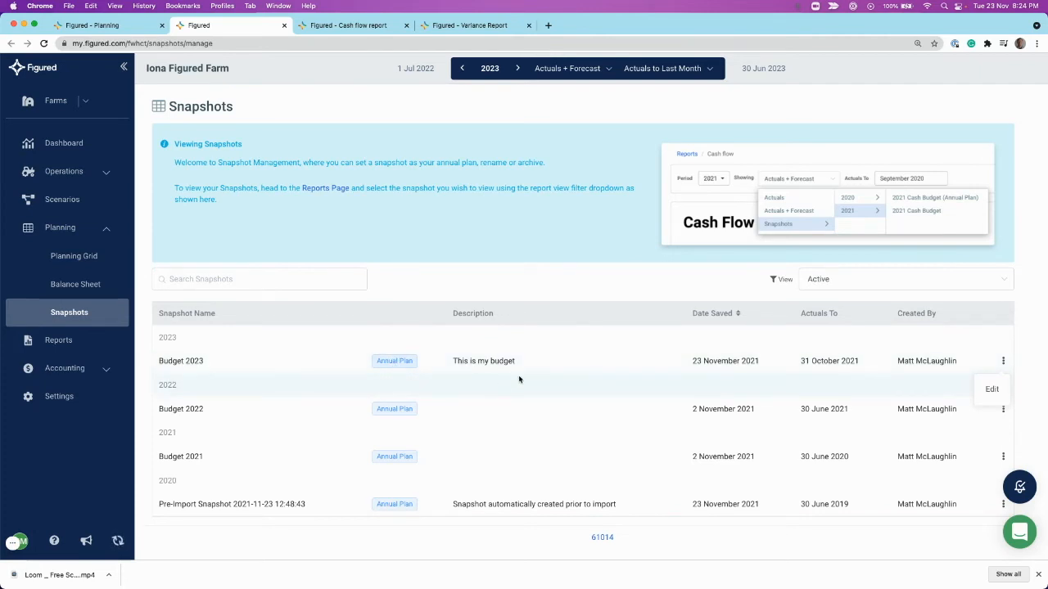
{"action": "left_click", "coordinate": [1004, 363]}
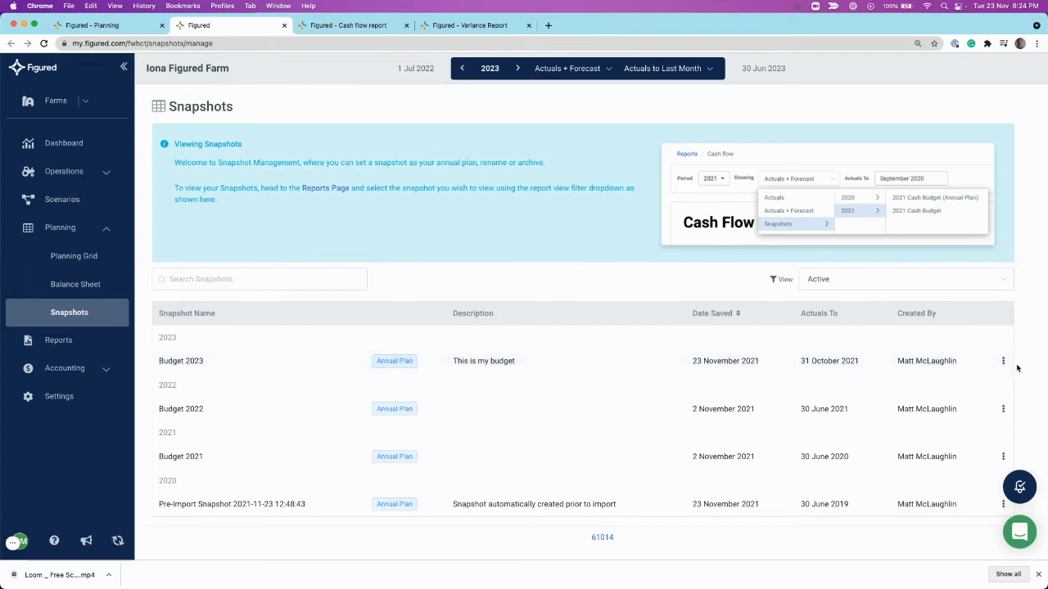
{"action": "left_click", "coordinate": [929, 284]}
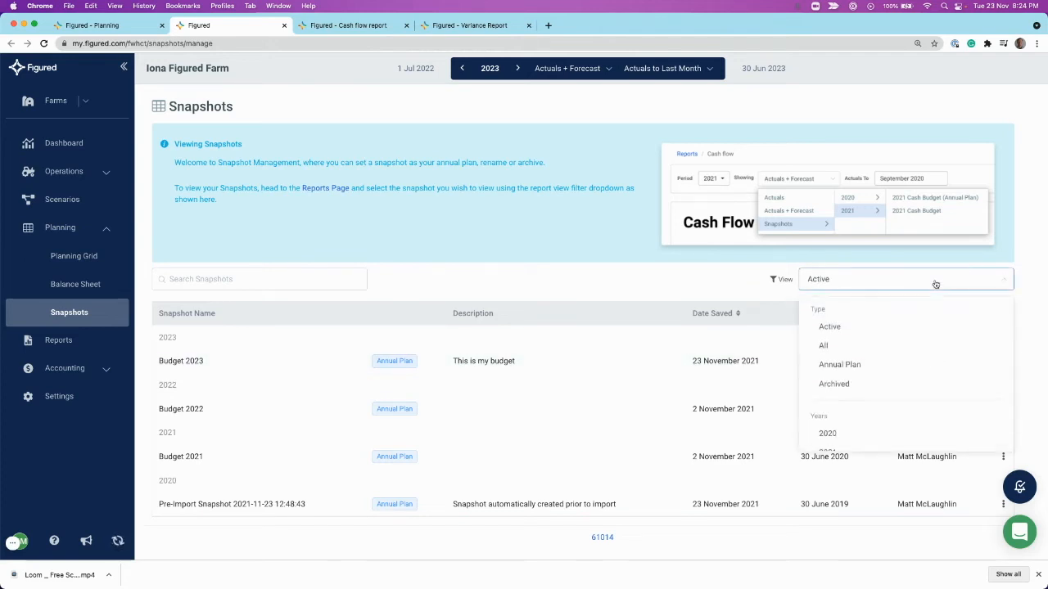
{"action": "scroll", "coordinate": [855, 338], "scroll_direction": "down", "scroll_amount": 2}
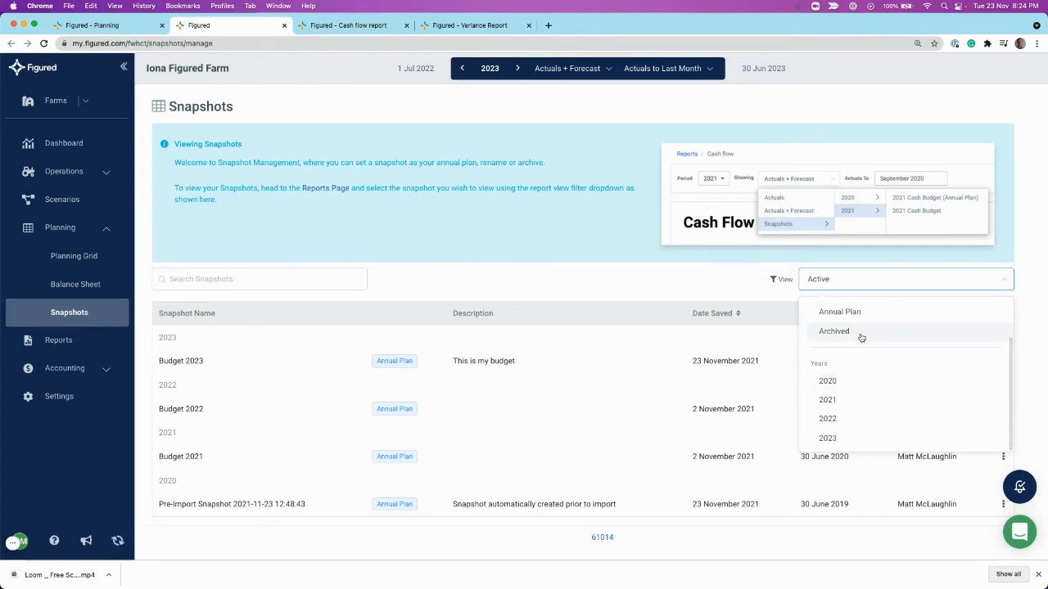
- In the Cash flow report, choose the 2022 snapshot Budget 2022 (Annual Plan) as the comparison
{"action": "left_click", "coordinate": [369, 25]}
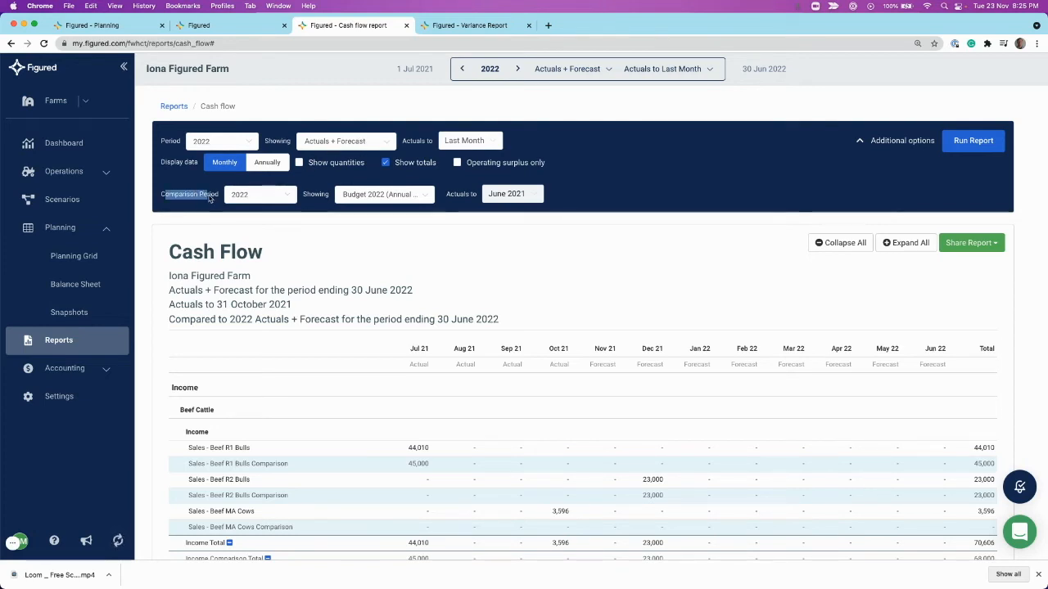
{"action": "left_click", "coordinate": [393, 198]}
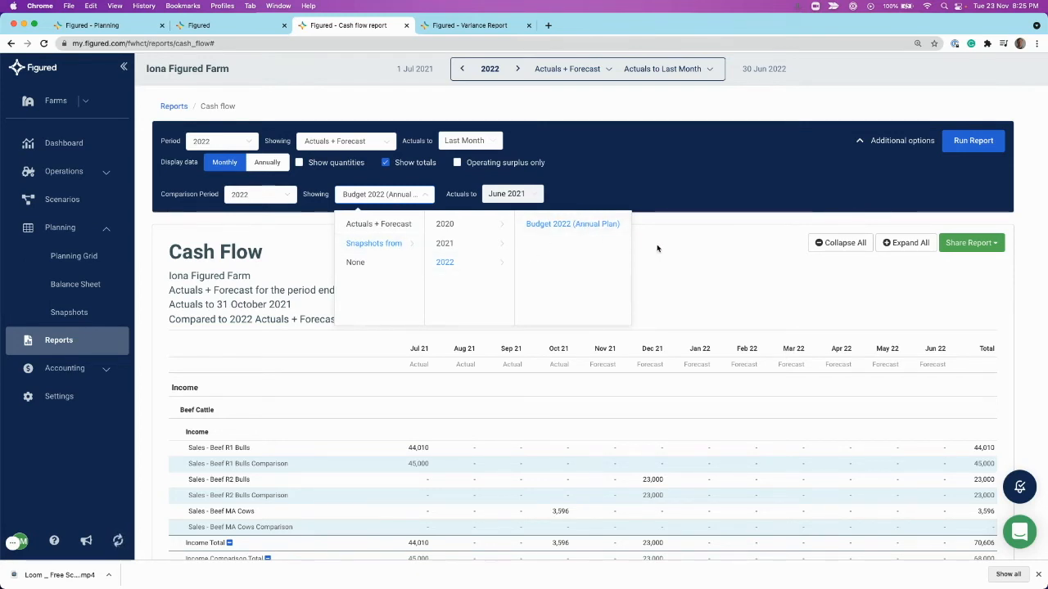
{"action": "left_click", "coordinate": [579, 223]}
- Examine the comparison rows under the beef cattle and sheep accounts in the Cash Flow report
{"action": "scroll", "coordinate": [575, 259], "scroll_direction": "down", "scroll_amount": 3}
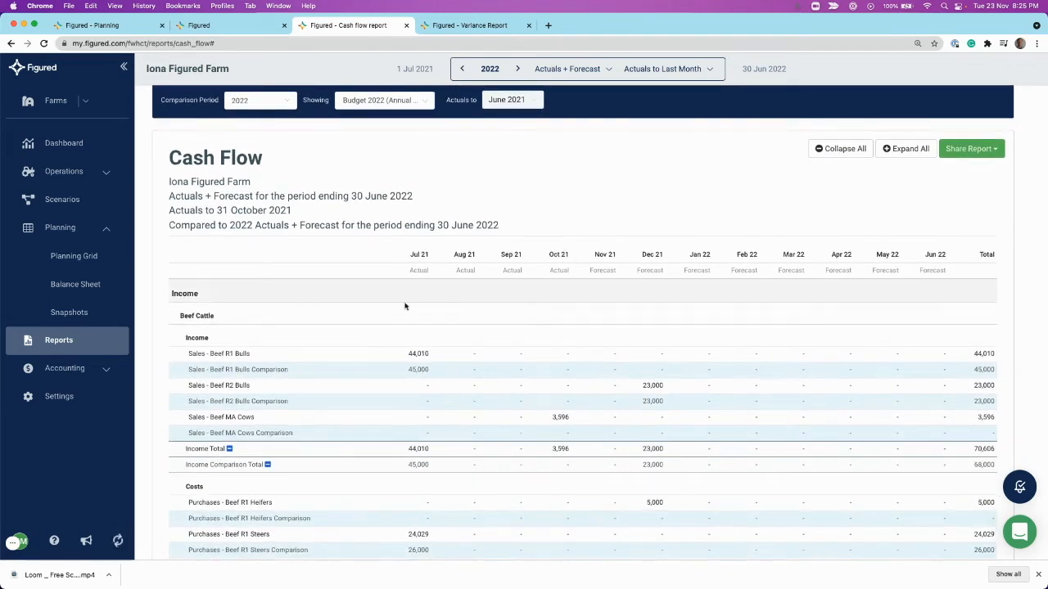
{"action": "left_click_drag", "start_coordinate": [204, 371], "coordinate": [284, 371]}
{"action": "left_click", "coordinate": [284, 371]}
{"action": "scroll", "coordinate": [285, 371], "scroll_direction": "down", "scroll_amount": 3}
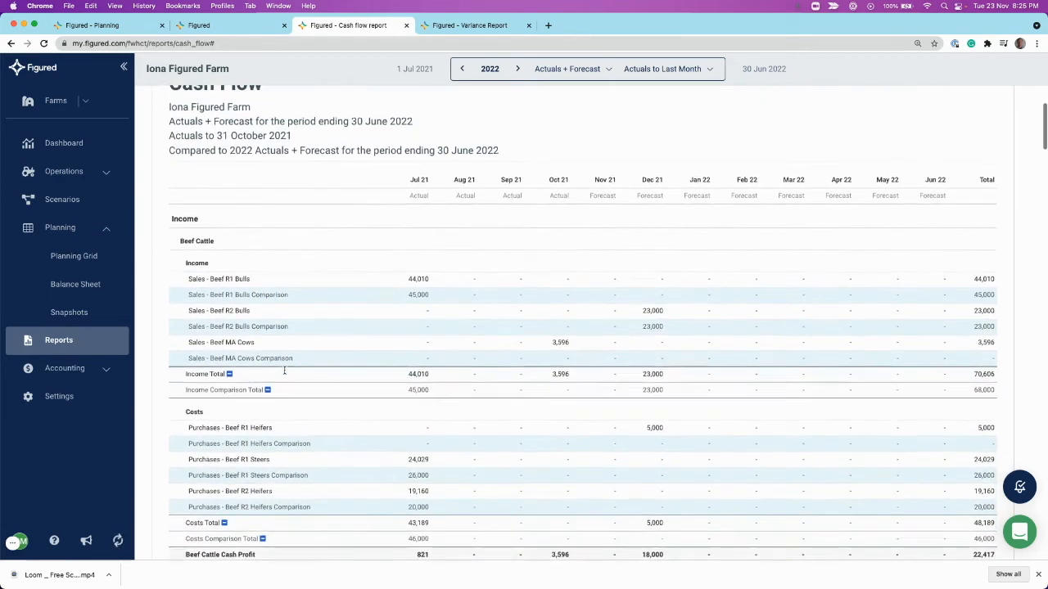
{"action": "scroll", "coordinate": [494, 393], "scroll_direction": "down", "scroll_amount": 3}
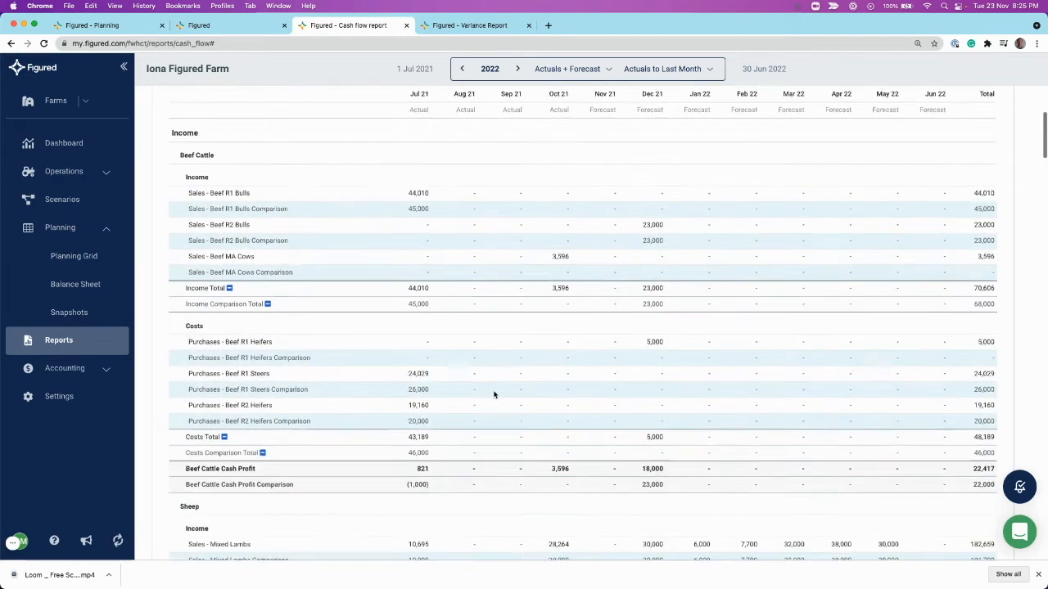
{"action": "scroll", "coordinate": [493, 395], "scroll_direction": "down", "scroll_amount": 3}
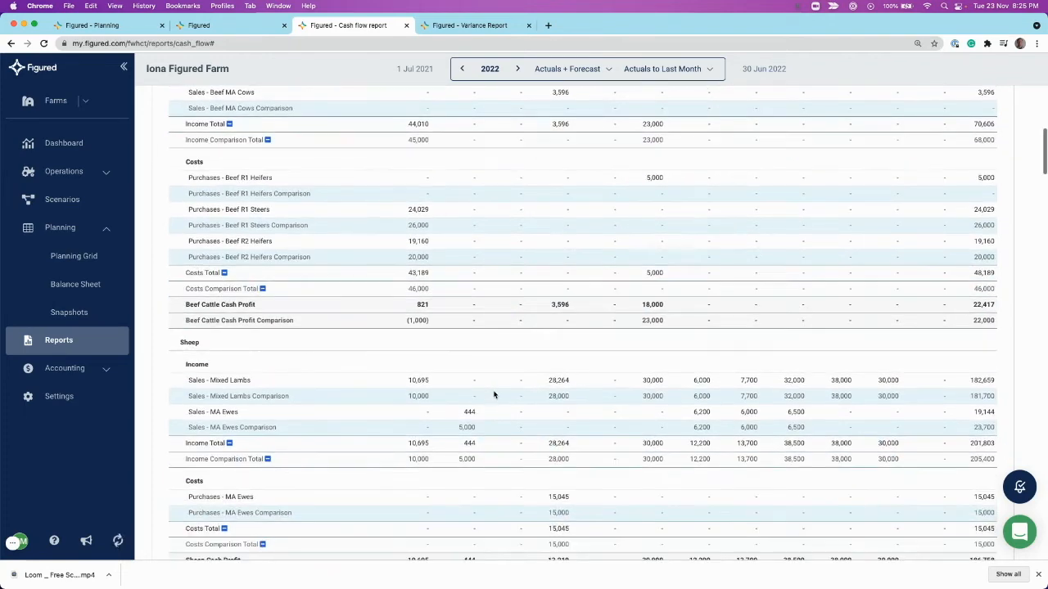
{"action": "scroll", "coordinate": [493, 394], "scroll_direction": "up", "scroll_amount": 5}
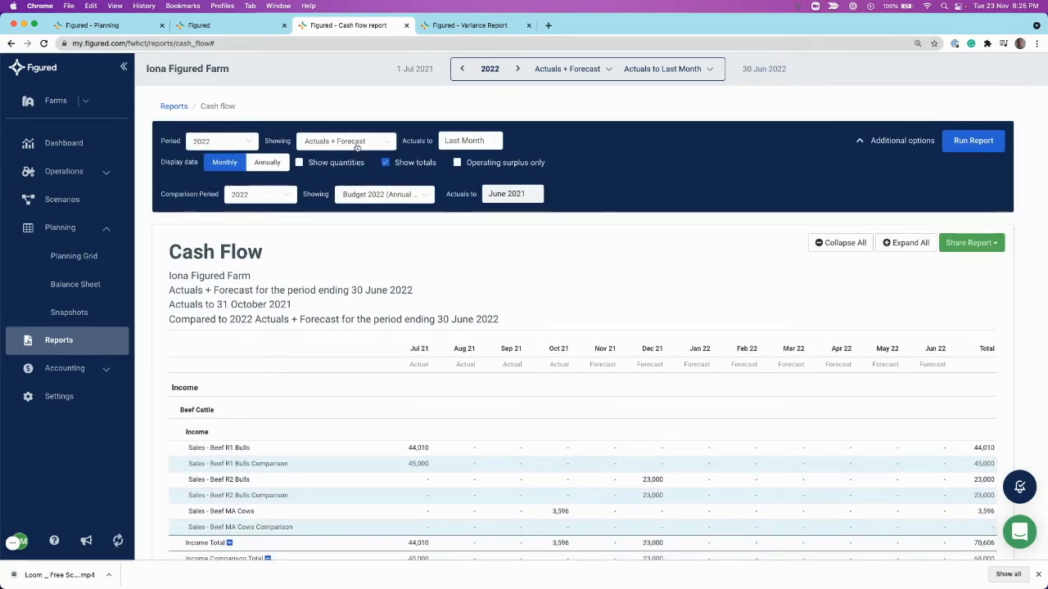
- Run the Cash Flow report showing only the 2022 snapshot Budget 2022 (Annual Plan) and look through its forecast figures
{"action": "left_click", "coordinate": [355, 143]}
{"action": "mouse_move", "coordinate": [364, 212]}
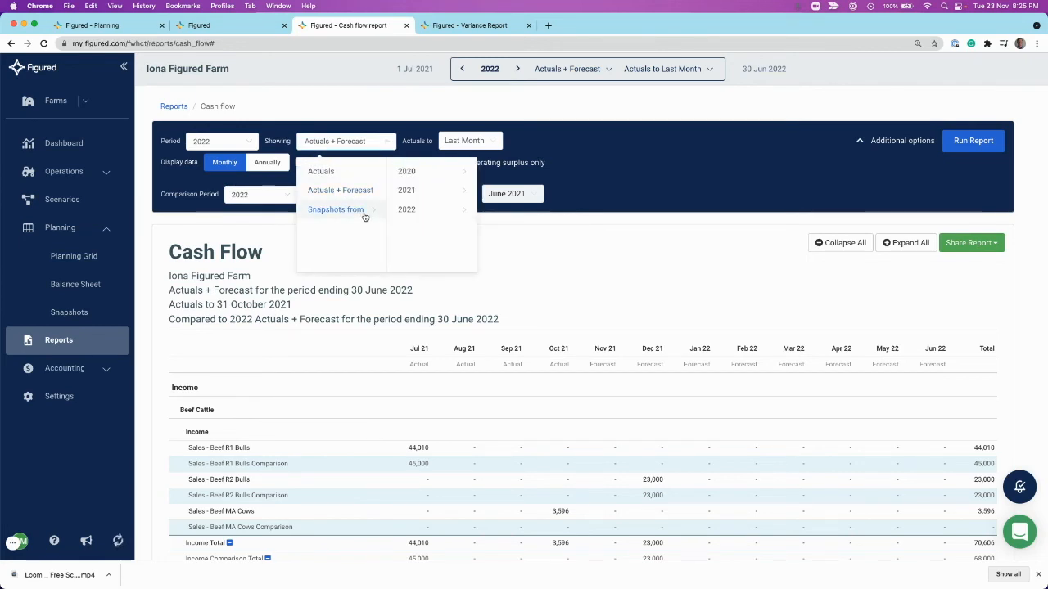
{"action": "mouse_move", "coordinate": [413, 213]}
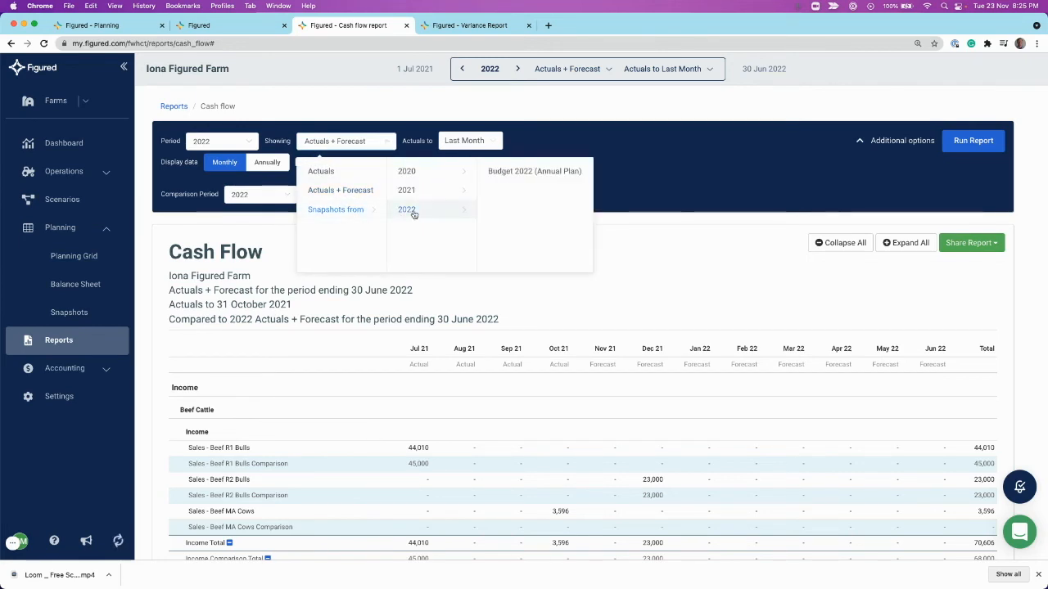
{"action": "left_click", "coordinate": [523, 171]}
{"action": "left_click", "coordinate": [968, 141]}
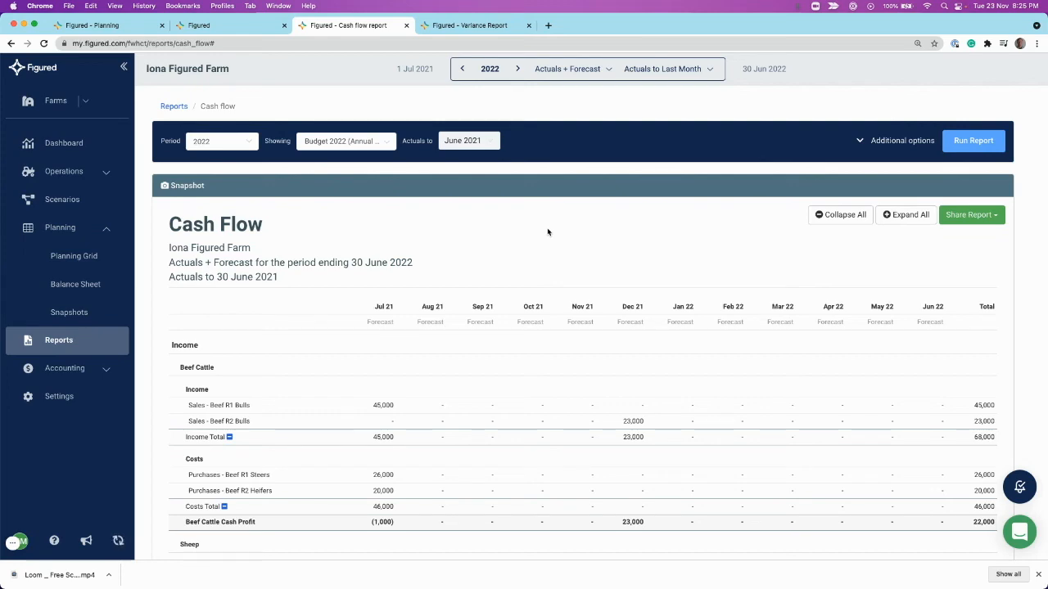
{"action": "scroll", "coordinate": [548, 232], "scroll_direction": "down", "scroll_amount": 5}
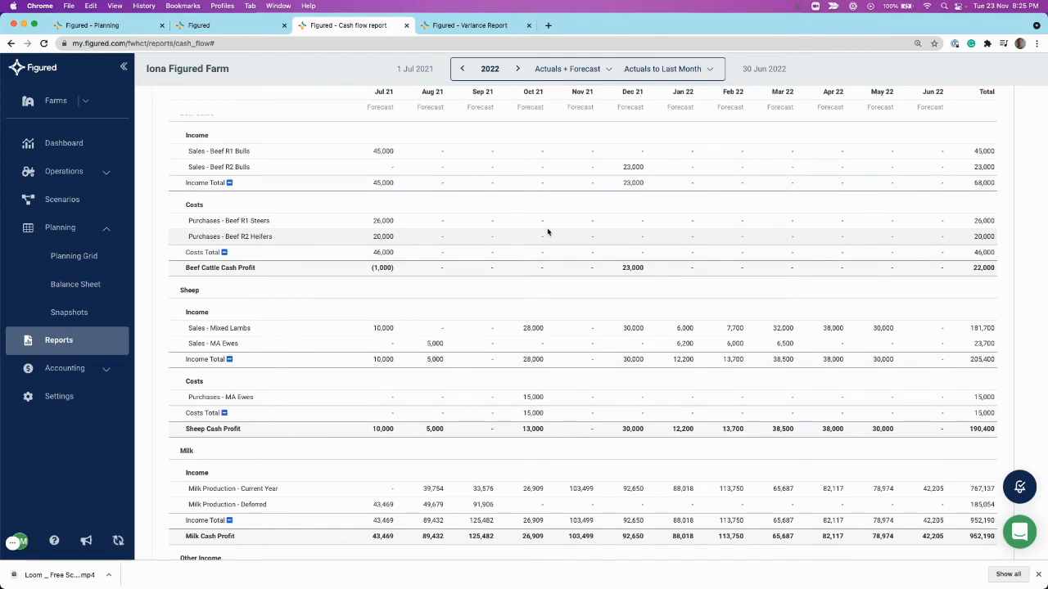
- In the Variance Report, choose the Budget 2022 (Annual Plan) snapshot and examine the October and year-to-date variances against it
{"action": "left_click", "coordinate": [481, 27]}
{"action": "scroll", "coordinate": [437, 190], "scroll_direction": "up", "scroll_amount": 10}
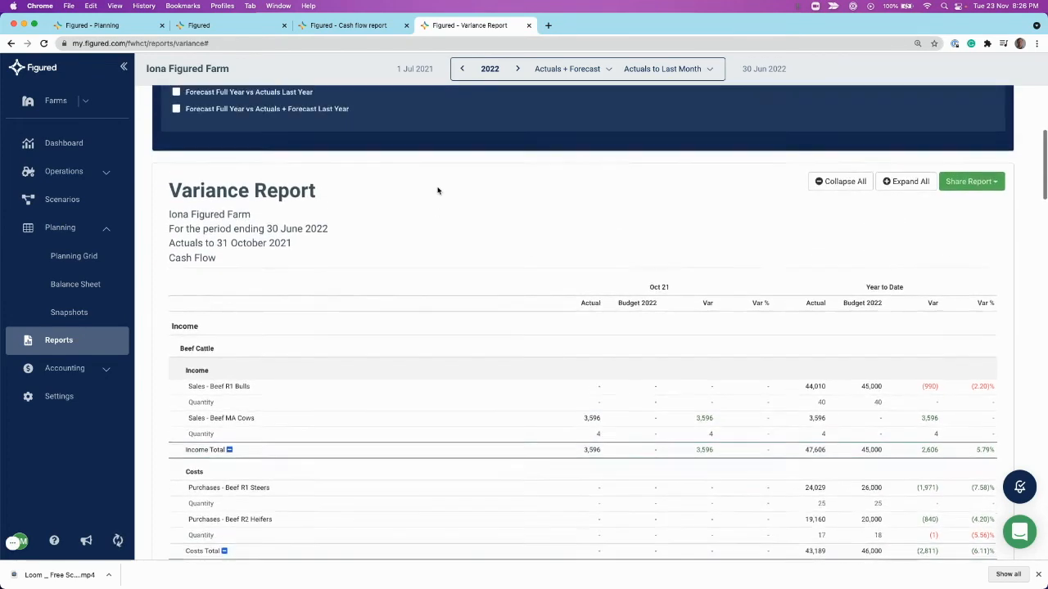
{"action": "scroll", "coordinate": [438, 190], "scroll_direction": "up", "scroll_amount": 1}
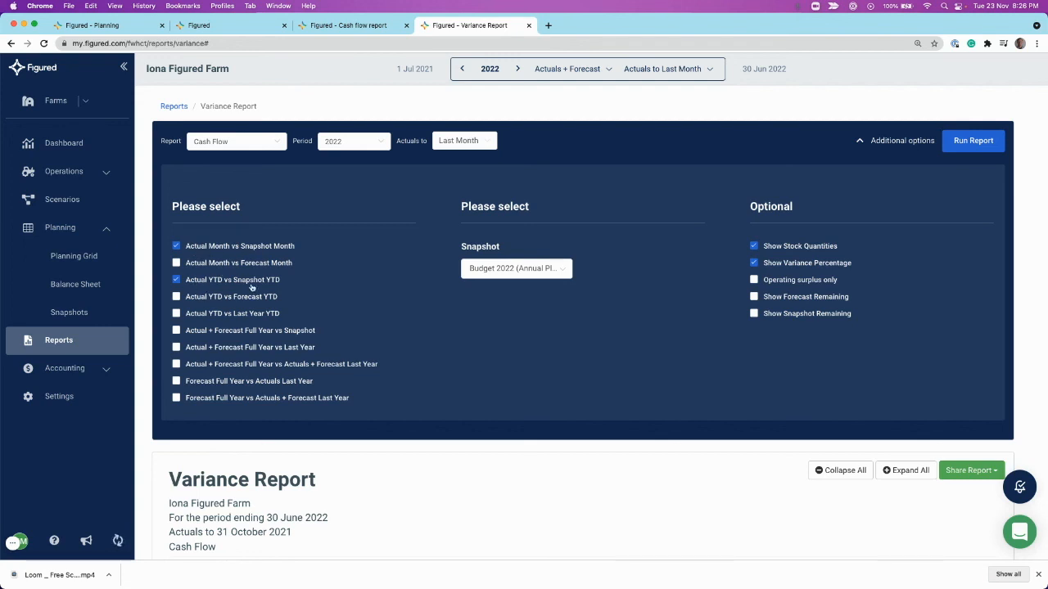
{"action": "left_click", "coordinate": [524, 270]}
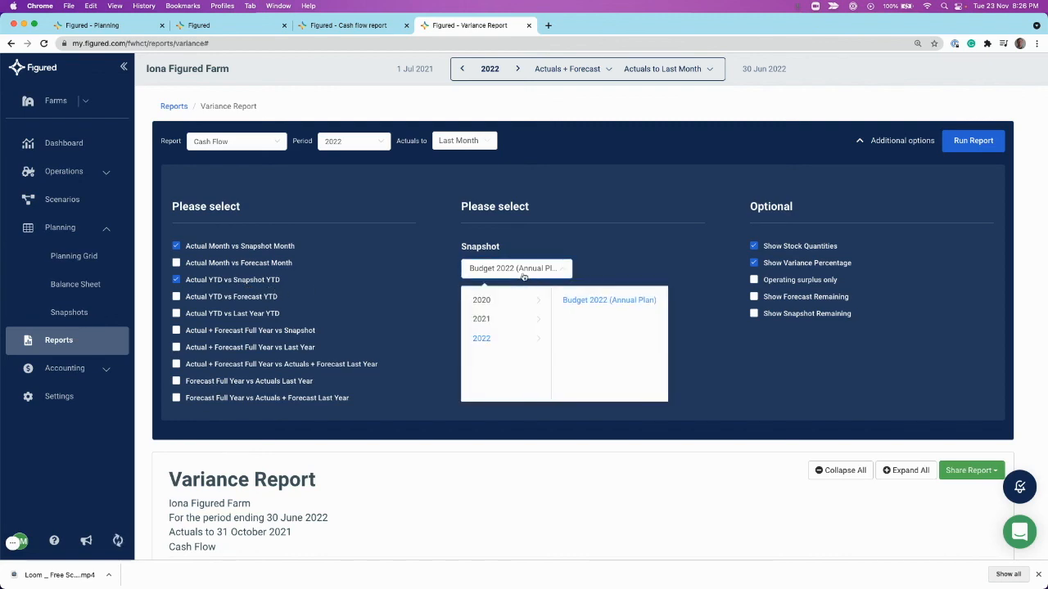
{"action": "left_click", "coordinate": [606, 291]}
{"action": "scroll", "coordinate": [606, 303], "scroll_direction": "down", "scroll_amount": 5}
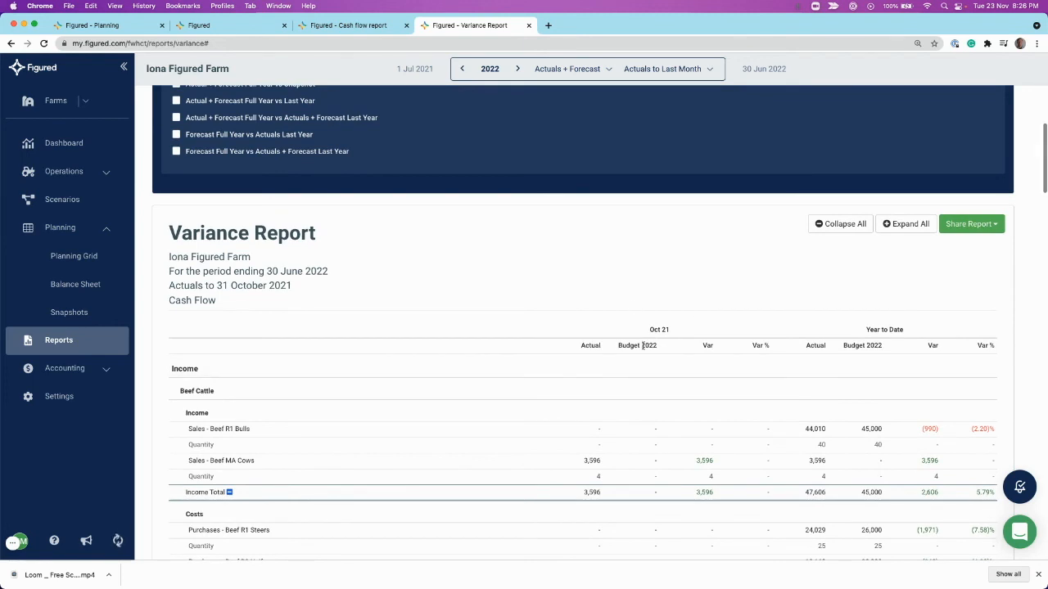
{"action": "scroll", "coordinate": [624, 347], "scroll_direction": "down", "scroll_amount": 3}
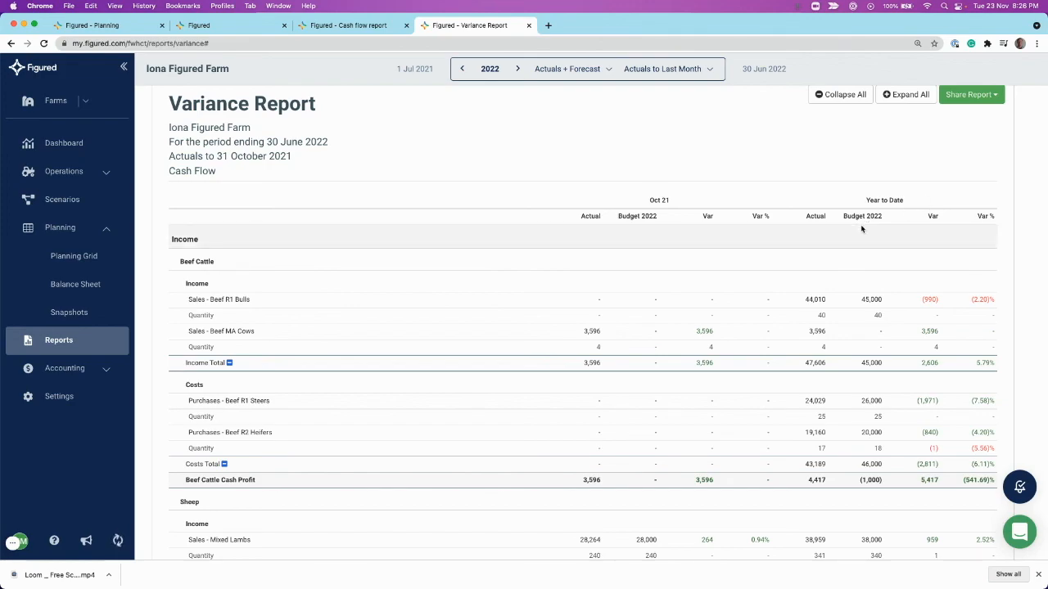
{"action": "scroll", "coordinate": [861, 228], "scroll_direction": "down", "scroll_amount": 2}
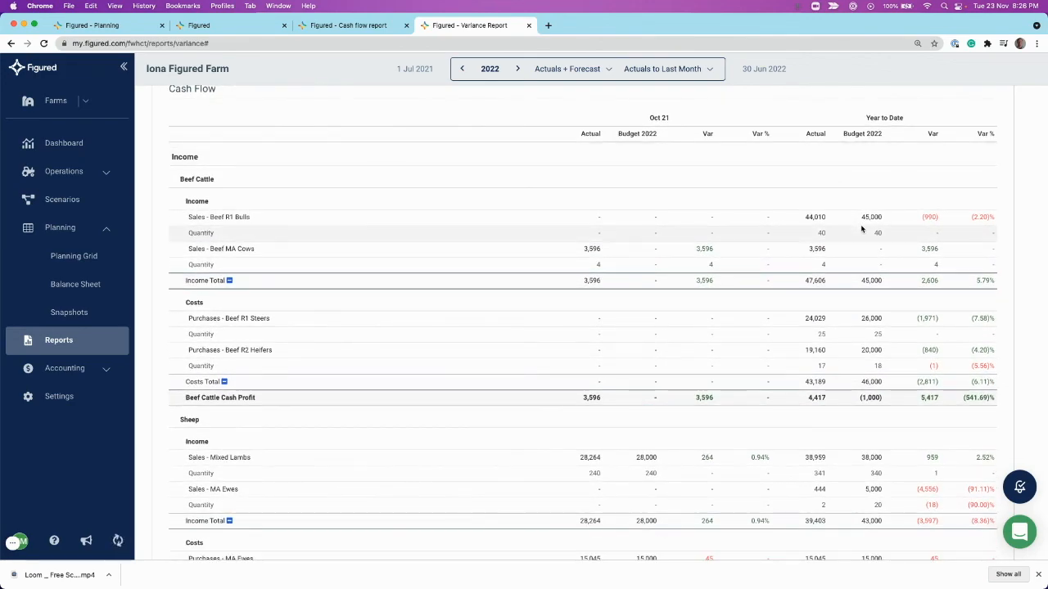